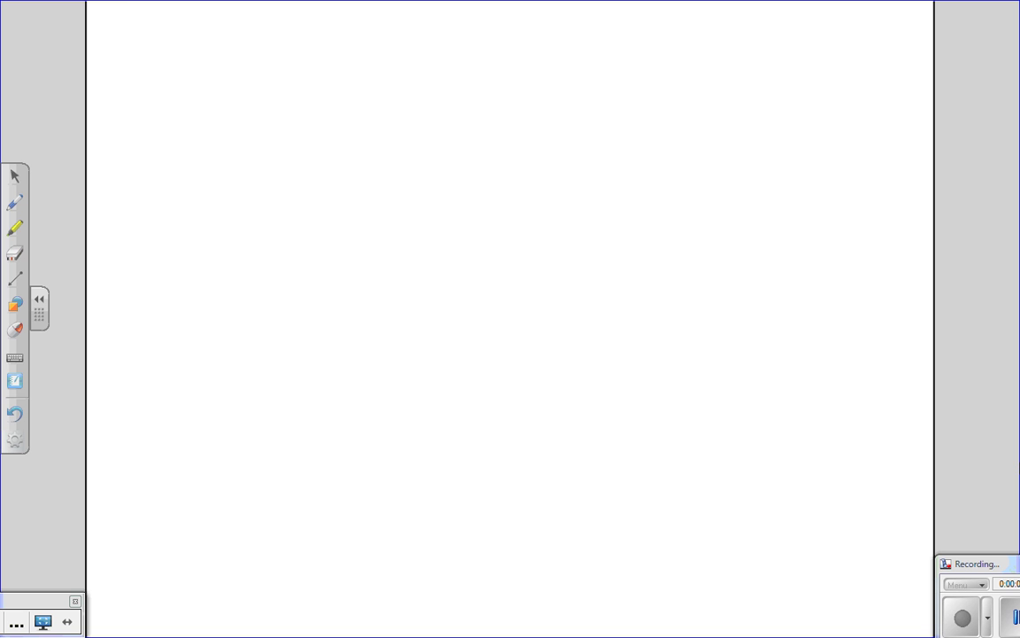
# Handwrite the heading '3.9 #4' at the top-left of the page
pyautogui.moveTo(121, 13)
pyautogui.mouseDown()
pyautogui.moveTo(181, 23)
pyautogui.moveTo(186, 11)
pyautogui.moveTo(202, 22)
pyautogui.mouseUp()
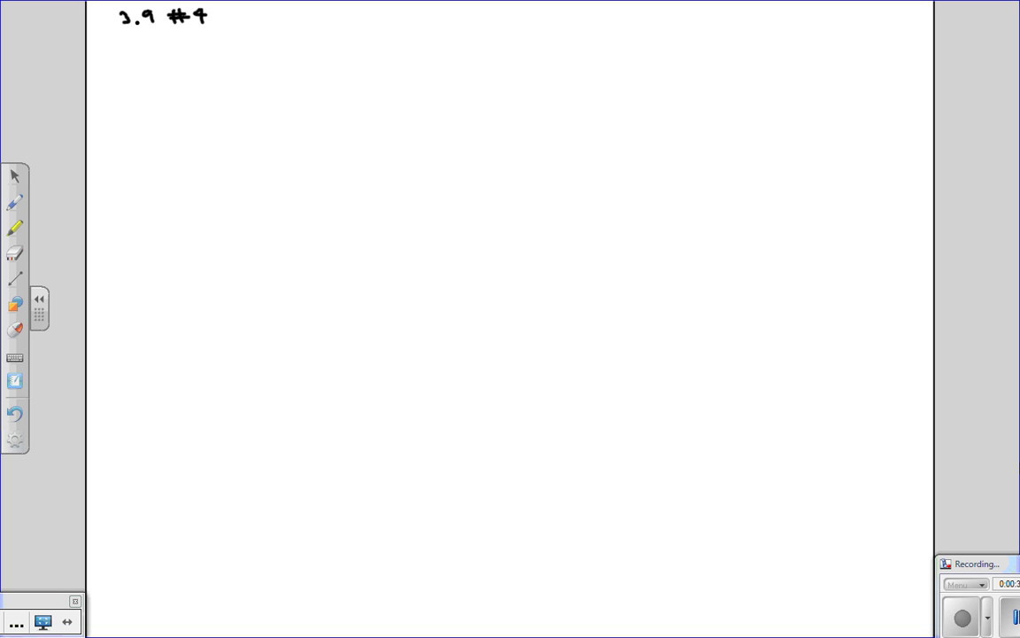
# Draw a rectangle labelled with length and width w, with growth arrows marked 8 and 3
pyautogui.moveTo(143, 57)
pyautogui.mouseDown()
pyautogui.moveTo(151, 102)
pyautogui.moveTo(145, 56)
pyautogui.moveTo(257, 64)
pyautogui.moveTo(257, 107)
pyautogui.mouseUp()
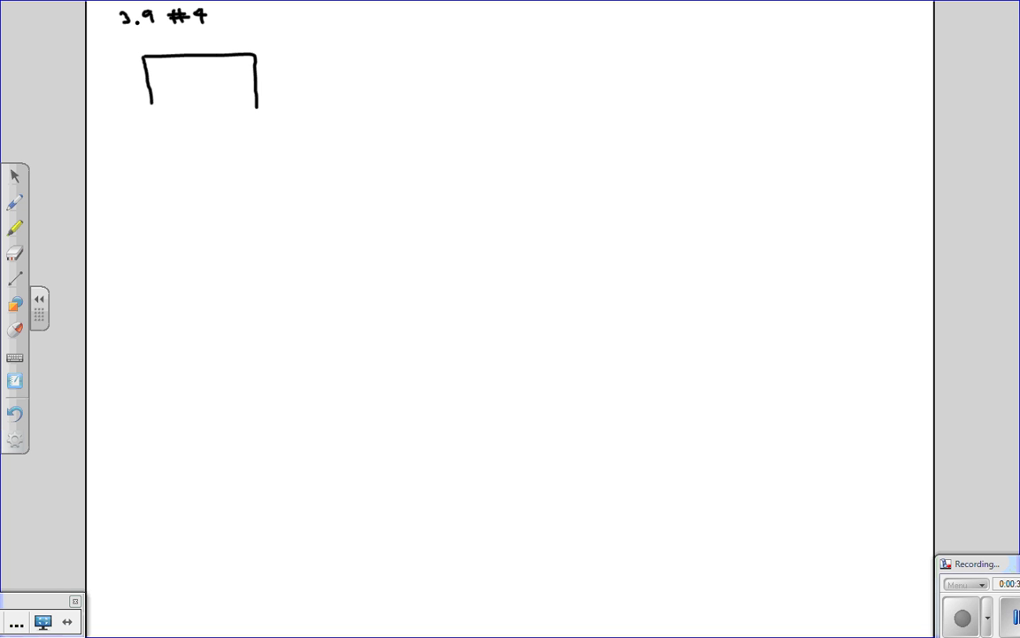
pyautogui.moveTo(151, 102); pyautogui.dragTo(256, 107)
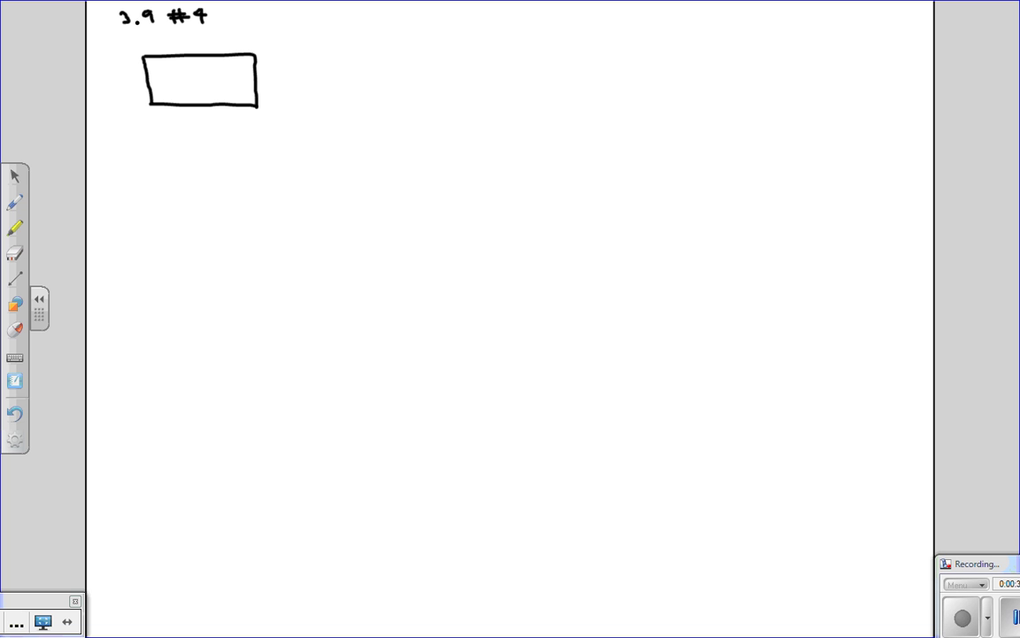
pyautogui.moveTo(202, 117); pyautogui.dragTo(228, 119)
pyautogui.moveTo(179, 106); pyautogui.dragTo(182, 112)
pyautogui.moveTo(244, 116); pyautogui.dragTo(245, 122)
pyautogui.moveTo(263, 74)
pyautogui.mouseDown()
pyautogui.moveTo(302, 88)
pyautogui.moveTo(309, 79)
pyautogui.mouseUp()
pyautogui.moveTo(296, 52); pyautogui.dragTo(297, 62)
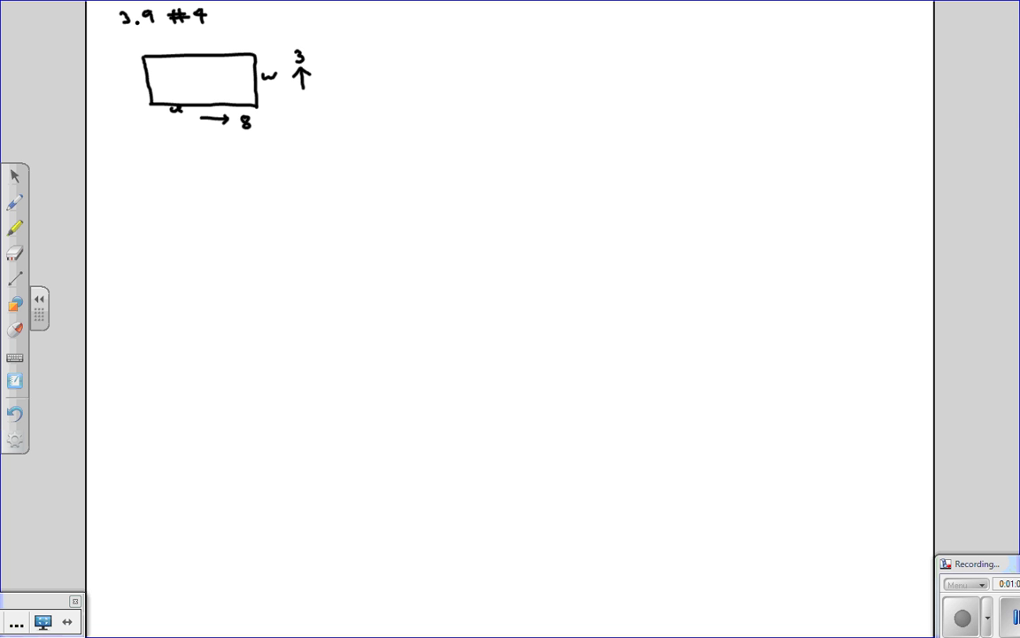
# Write dl/dt under the length arrow and dw/dt under the width arrow
pyautogui.moveTo(169, 113)
pyautogui.mouseDown()
pyautogui.moveTo(187, 128)
pyautogui.moveTo(175, 138)
pyautogui.moveTo(186, 131)
pyautogui.mouseUp()
pyautogui.moveTo(296, 96)
pyautogui.mouseDown()
pyautogui.moveTo(294, 106)
pyautogui.moveTo(317, 95)
pyautogui.moveTo(315, 108)
pyautogui.mouseUp()
pyautogui.moveTo(294, 115); pyautogui.dragTo(301, 122)
pyautogui.moveTo(308, 113); pyautogui.dragTo(309, 122)
pyautogui.moveTo(304, 116); pyautogui.dragTo(312, 116)
# Mark A inside the rectangle and write the area formula A = l·w below it
pyautogui.moveTo(189, 86)
pyautogui.mouseDown()
pyautogui.moveTo(199, 68)
pyautogui.moveTo(207, 86)
pyautogui.mouseUp()
pyautogui.moveTo(193, 79); pyautogui.dragTo(204, 79)
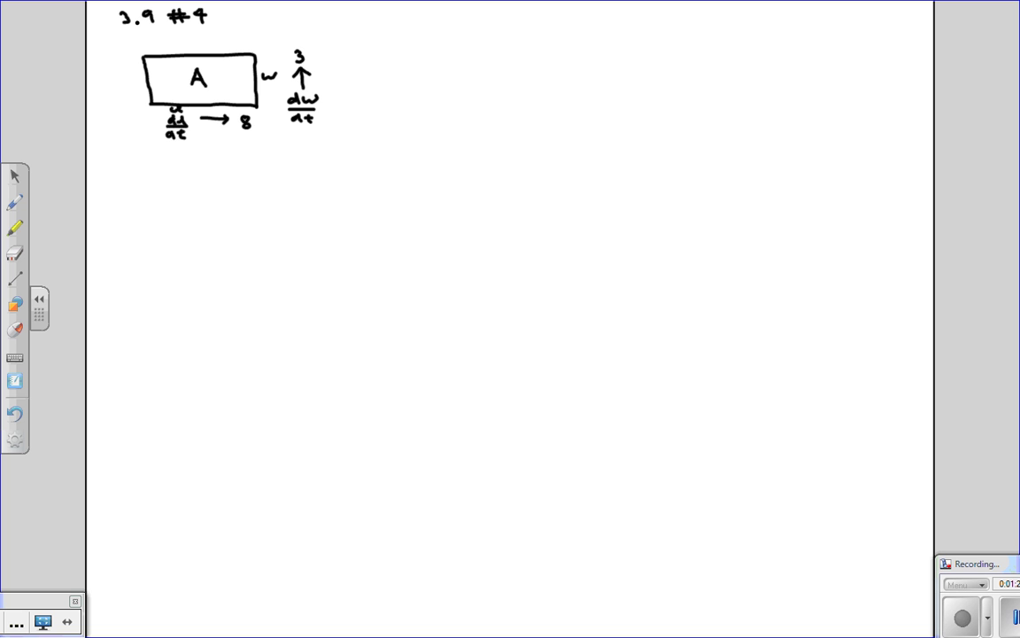
pyautogui.moveTo(180, 180)
pyautogui.mouseDown()
pyautogui.moveTo(186, 154)
pyautogui.moveTo(194, 180)
pyautogui.moveTo(192, 168)
pyautogui.moveTo(213, 165)
pyautogui.mouseUp()
pyautogui.moveTo(203, 170)
pyautogui.mouseDown()
pyautogui.moveTo(243, 181)
pyautogui.moveTo(290, 167)
pyautogui.mouseUp()
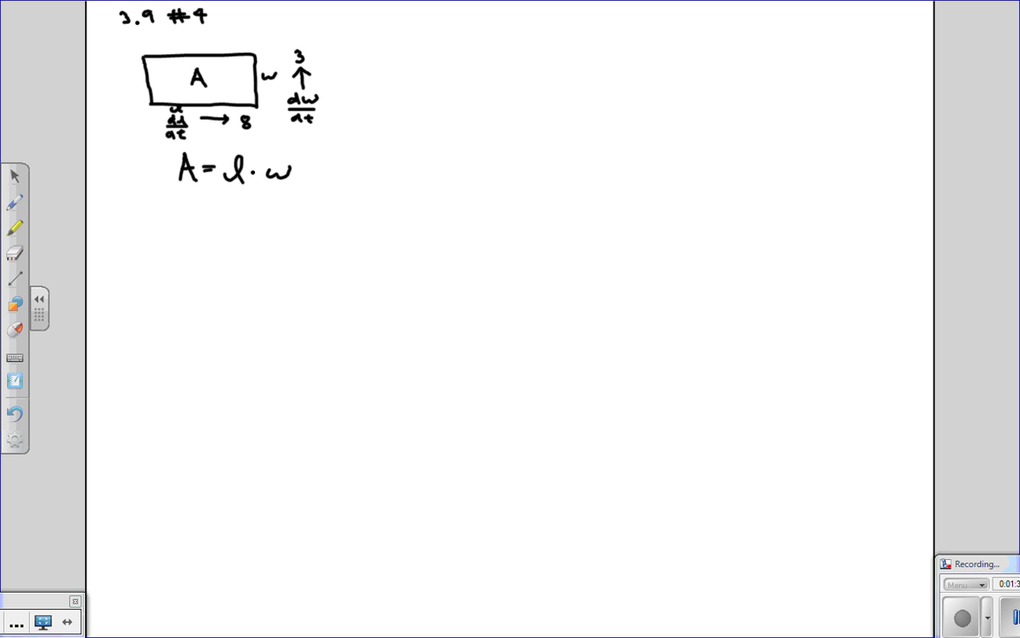
# Start the next line with dA/dt = beneath the area formula
pyautogui.moveTo(165, 205)
pyautogui.mouseDown()
pyautogui.moveTo(167, 214)
pyautogui.moveTo(179, 196)
pyautogui.moveTo(192, 218)
pyautogui.moveTo(173, 237)
pyautogui.moveTo(193, 227)
pyautogui.moveTo(191, 238)
pyautogui.mouseUp()
pyautogui.moveTo(197, 217); pyautogui.dragTo(210, 218)
pyautogui.moveTo(197, 223); pyautogui.dragTo(209, 222)
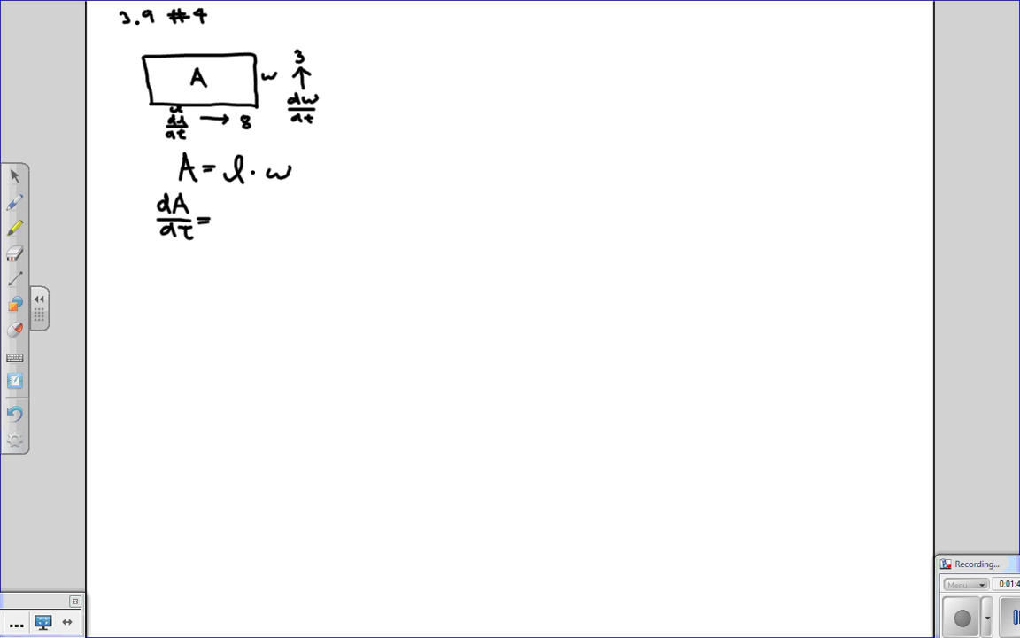
# Complete the product rule: dA/dt = dl/dt·w + l·dw/dt
pyautogui.moveTo(235, 209)
pyautogui.mouseDown()
pyautogui.moveTo(261, 226)
pyautogui.moveTo(240, 240)
pyautogui.mouseUp()
pyautogui.moveTo(244, 233)
pyautogui.mouseDown()
pyautogui.moveTo(257, 233)
pyautogui.moveTo(253, 242)
pyautogui.moveTo(300, 225)
pyautogui.mouseUp()
pyautogui.click(267, 228)
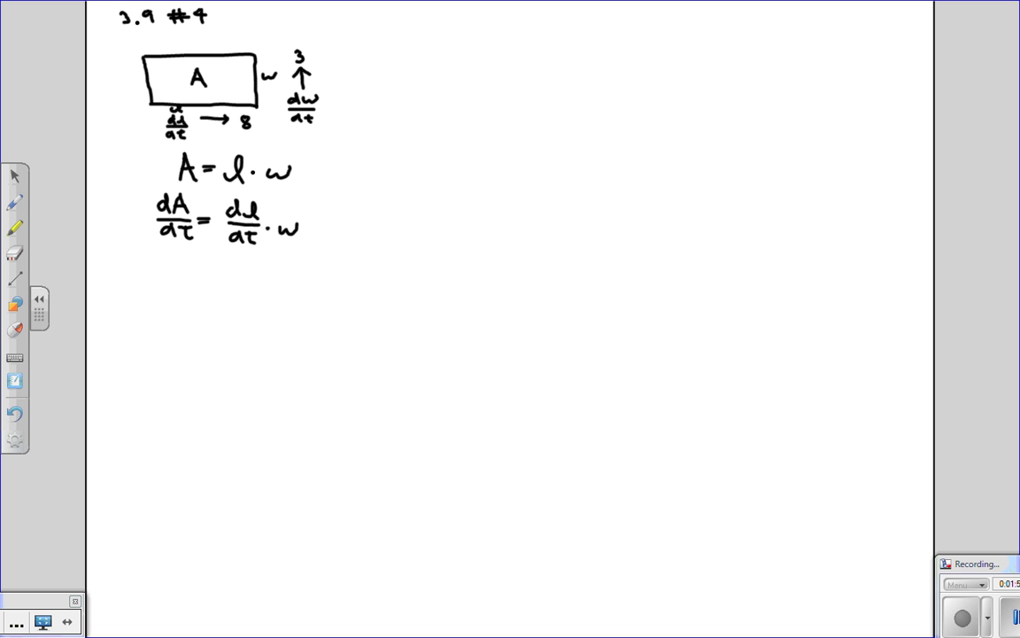
pyautogui.moveTo(303, 227)
pyautogui.mouseDown()
pyautogui.moveTo(319, 227)
pyautogui.moveTo(312, 233)
pyautogui.mouseUp()
pyautogui.moveTo(338, 227)
pyautogui.mouseDown()
pyautogui.moveTo(382, 226)
pyautogui.moveTo(384, 212)
pyautogui.moveTo(388, 227)
pyautogui.moveTo(418, 215)
pyautogui.moveTo(405, 250)
pyautogui.mouseUp()
pyautogui.moveTo(399, 241); pyautogui.dragTo(412, 240)
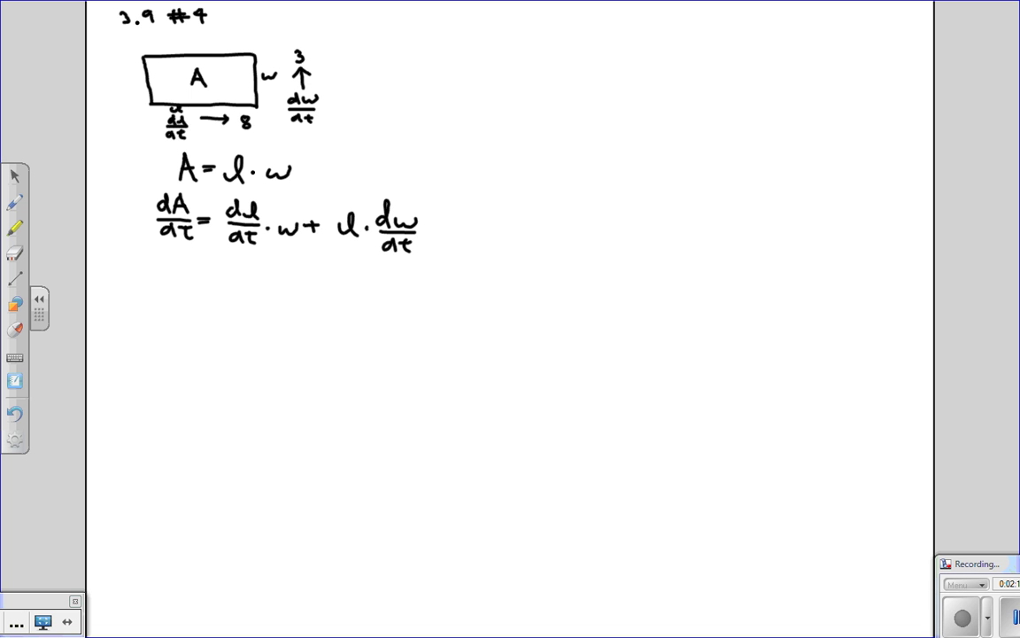
# Begin a dA/dt evaluation line with a vertical bar below the derivative
pyautogui.moveTo(163, 259)
pyautogui.mouseDown()
pyautogui.moveTo(160, 271)
pyautogui.moveTo(175, 254)
pyautogui.moveTo(184, 272)
pyautogui.mouseUp()
pyautogui.moveTo(172, 265)
pyautogui.mouseDown()
pyautogui.moveTo(188, 279)
pyautogui.moveTo(157, 296)
pyautogui.moveTo(175, 298)
pyautogui.mouseUp()
pyautogui.moveTo(169, 290)
pyautogui.mouseDown()
pyautogui.moveTo(194, 270)
pyautogui.moveTo(194, 299)
pyautogui.mouseUp()
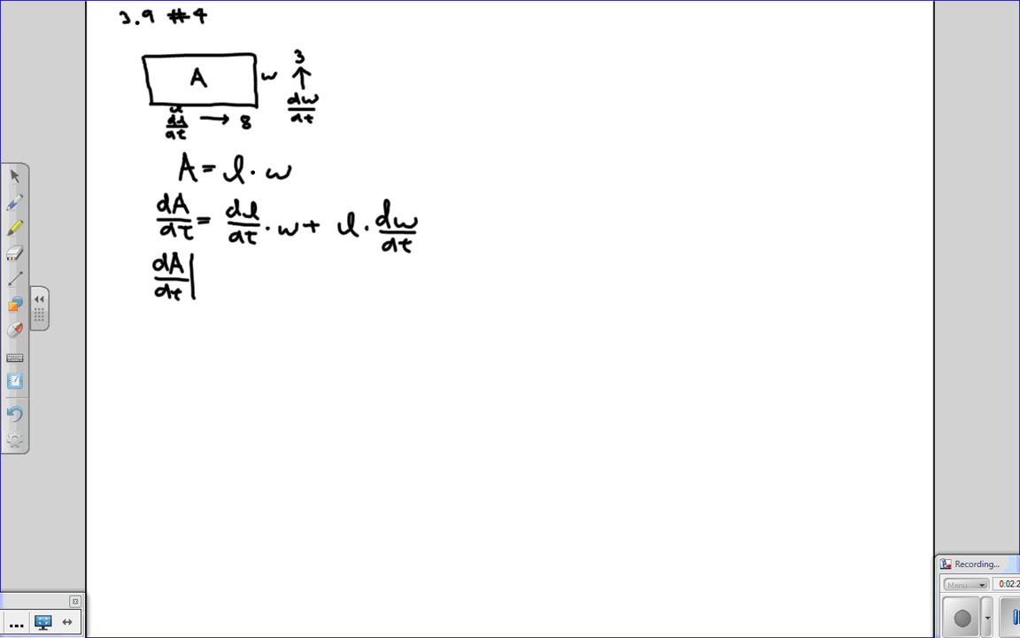
# Evaluate at l=20, w=10 by substituting = 8·10 + 20·3
pyautogui.moveTo(203, 302)
pyautogui.mouseDown()
pyautogui.moveTo(205, 316)
pyautogui.moveTo(244, 308)
pyautogui.moveTo(251, 323)
pyautogui.moveTo(276, 309)
pyautogui.mouseUp()
pyautogui.moveTo(279, 313)
pyautogui.mouseDown()
pyautogui.moveTo(291, 322)
pyautogui.moveTo(323, 285)
pyautogui.mouseUp()
pyautogui.moveTo(309, 290); pyautogui.dragTo(325, 290)
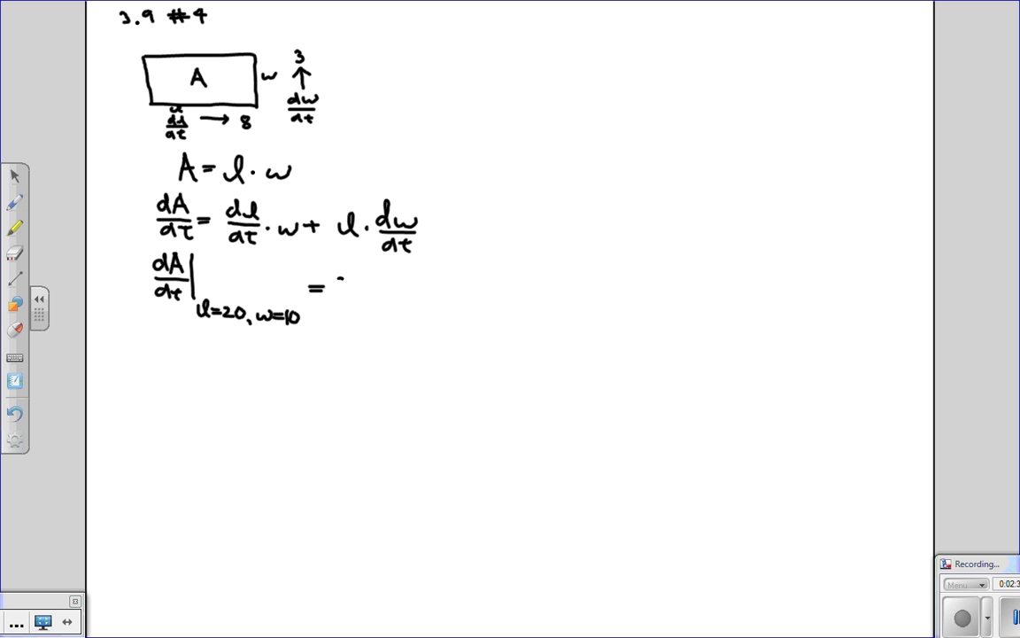
pyautogui.moveTo(350, 279)
pyautogui.mouseDown()
pyautogui.moveTo(388, 299)
pyautogui.moveTo(385, 284)
pyautogui.moveTo(414, 291)
pyautogui.mouseUp()
pyautogui.click(359, 293)
pyautogui.moveTo(406, 283)
pyautogui.mouseDown()
pyautogui.moveTo(407, 301)
pyautogui.moveTo(434, 302)
pyautogui.moveTo(441, 282)
pyautogui.moveTo(473, 292)
pyautogui.moveTo(465, 302)
pyautogui.mouseUp()
pyautogui.click(455, 295)
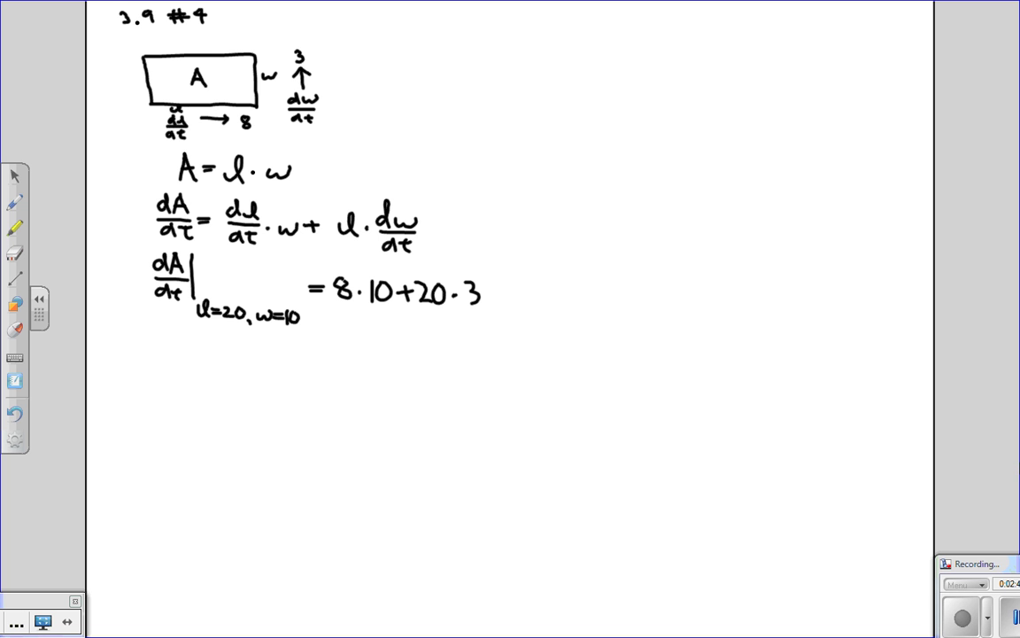
# Write the final result = 140 cm²/s on the next line
pyautogui.moveTo(312, 318); pyautogui.dragTo(325, 318)
pyautogui.moveTo(312, 325)
pyautogui.mouseDown()
pyautogui.moveTo(342, 322)
pyautogui.moveTo(343, 340)
pyautogui.moveTo(364, 331)
pyautogui.moveTo(361, 341)
pyautogui.moveTo(375, 323)
pyautogui.mouseUp()
pyautogui.click(373, 325)
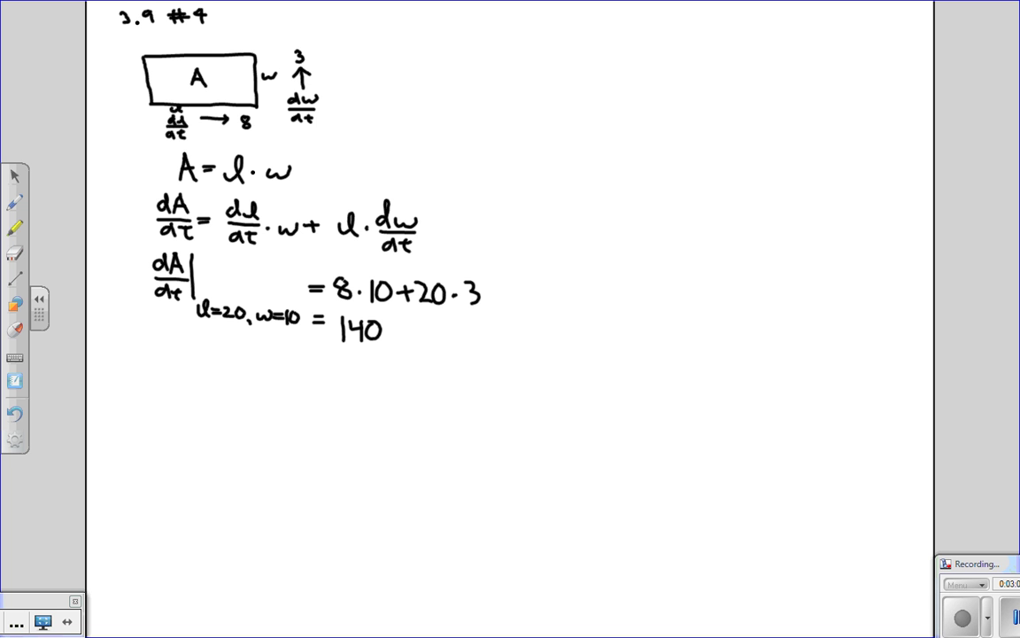
pyautogui.moveTo(409, 330)
pyautogui.mouseDown()
pyautogui.moveTo(439, 330)
pyautogui.moveTo(453, 344)
pyautogui.mouseUp()
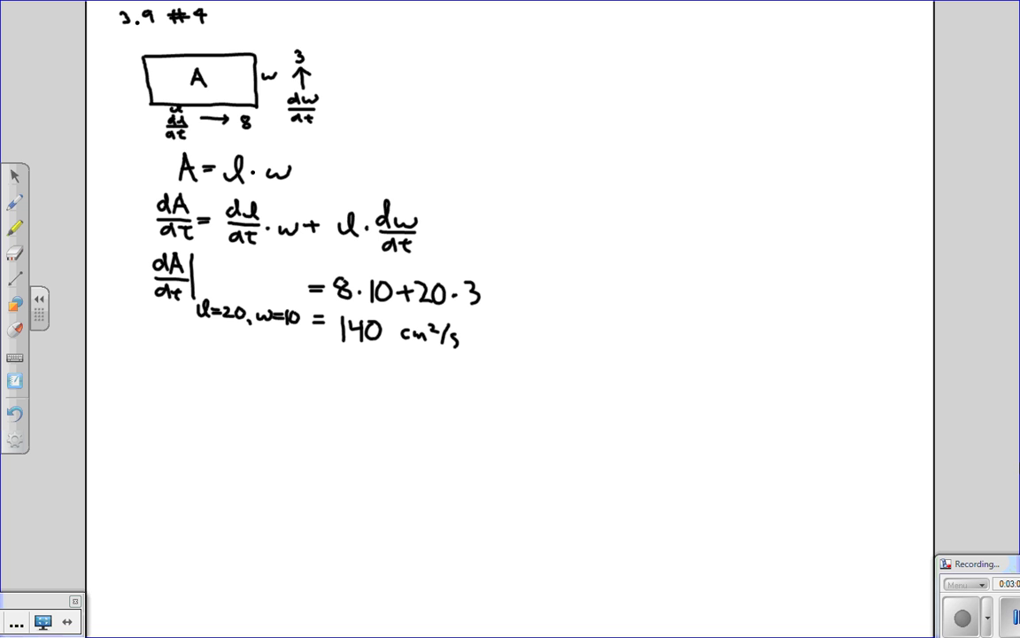